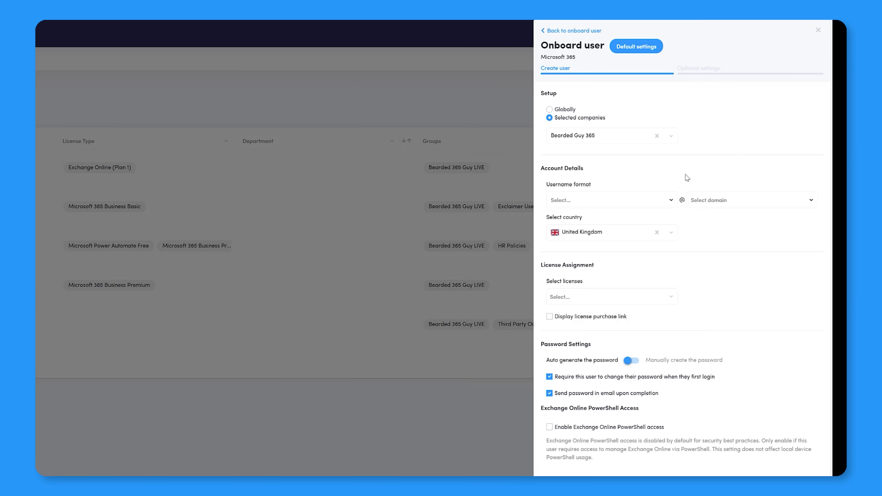
click(643, 200)
click(600, 219)
click(697, 206)
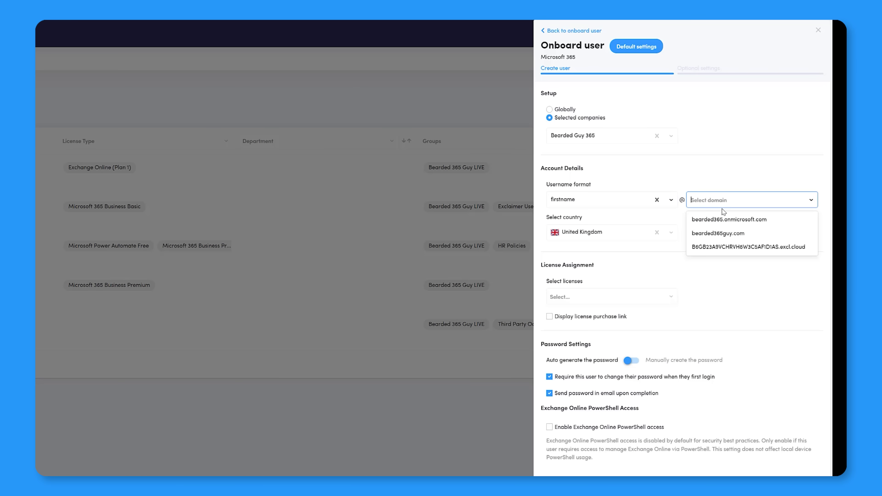
click(715, 235)
click(626, 239)
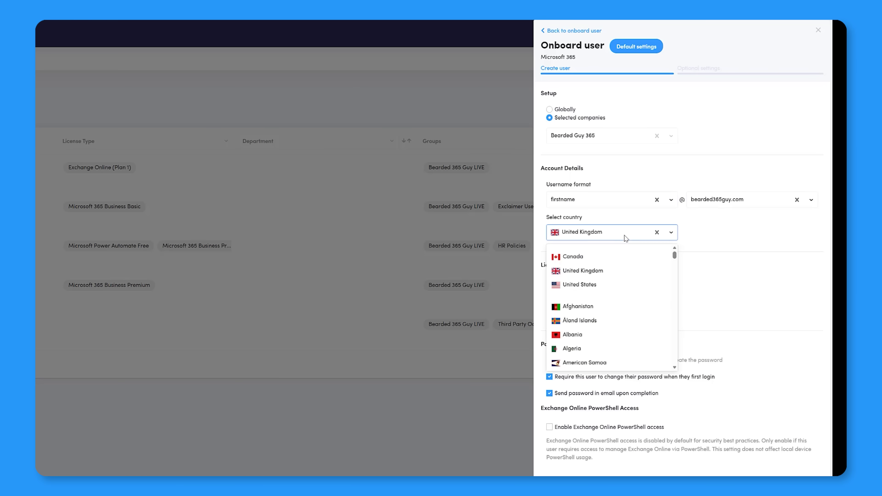
click(587, 269)
click(616, 302)
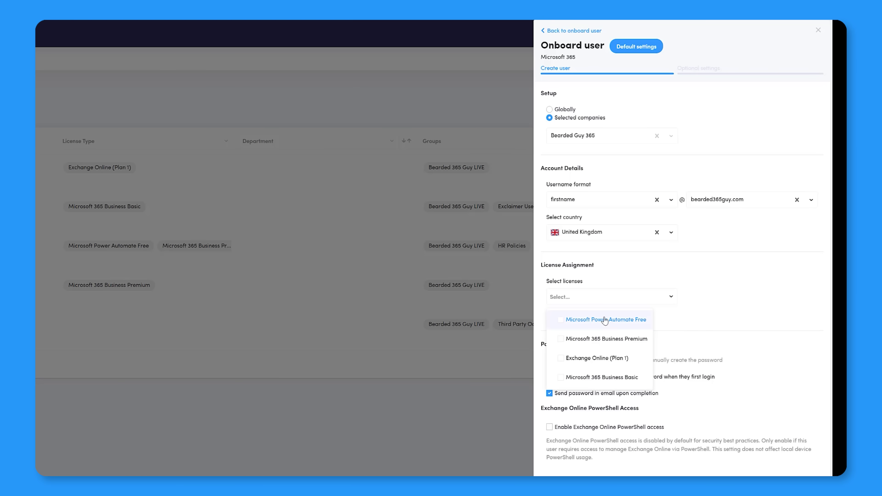
click(600, 339)
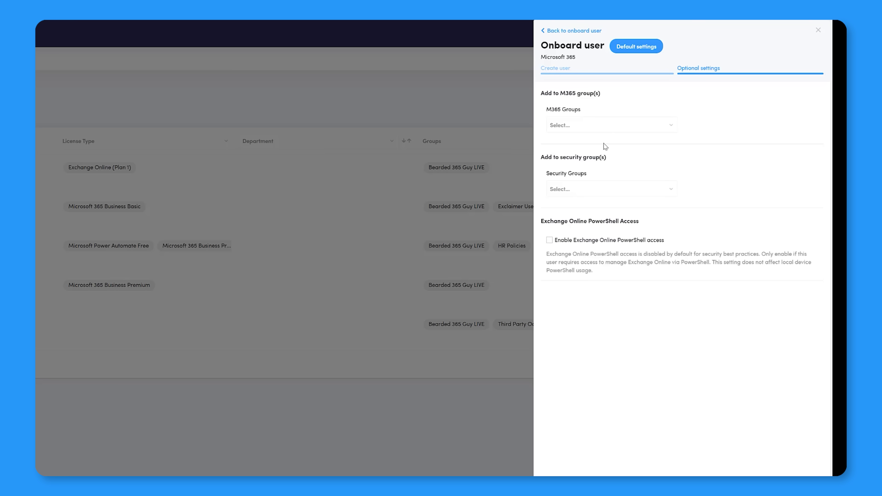
Step: Under Optional settings, add new users to the All Company group and a default security group
click(607, 126)
click(601, 148)
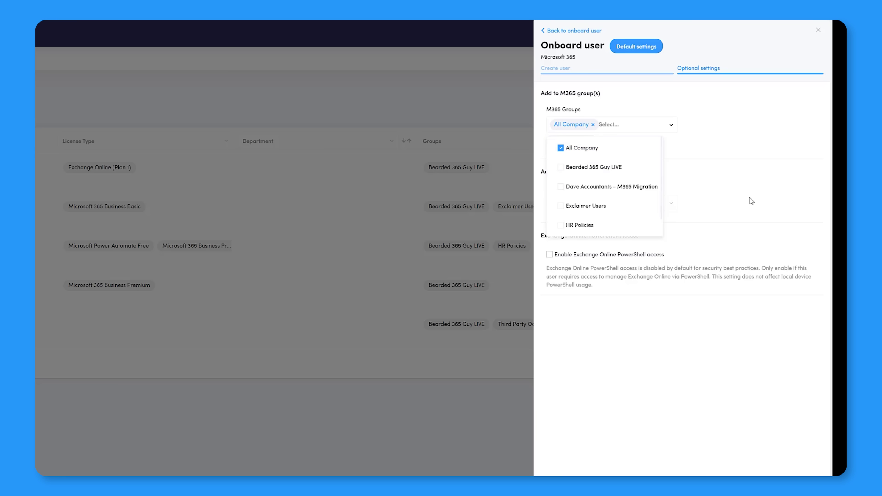
click(751, 201)
click(626, 205)
click(601, 227)
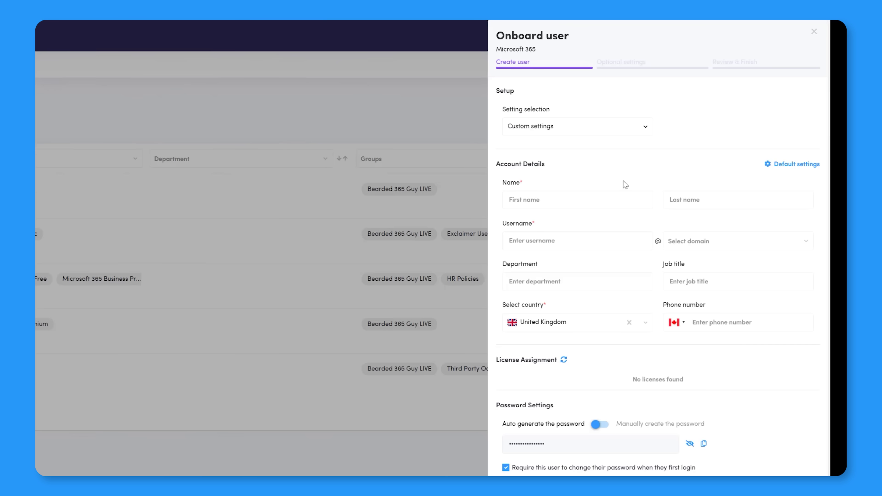
Step: Choose 'Copy settings from another user' and pick an existing employee to copy from
click(605, 131)
click(608, 166)
click(709, 131)
click(692, 179)
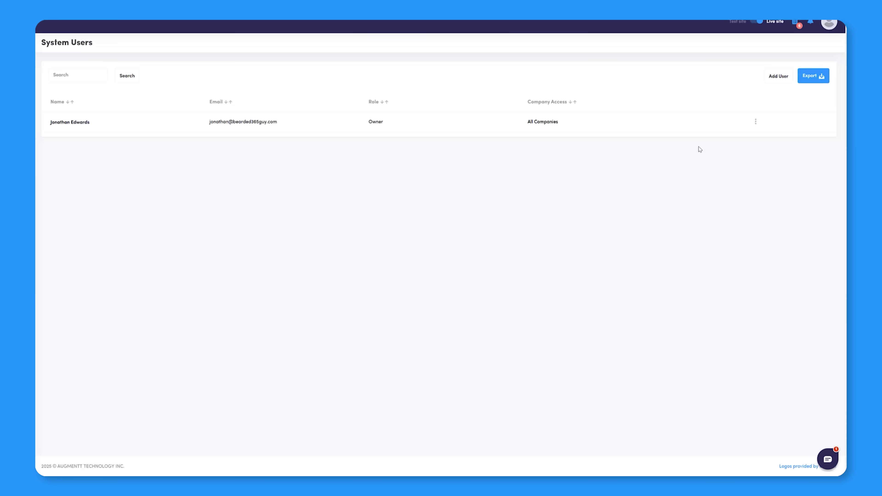
Step: Add a new system user, entering their first name, last name and email address
click(778, 78)
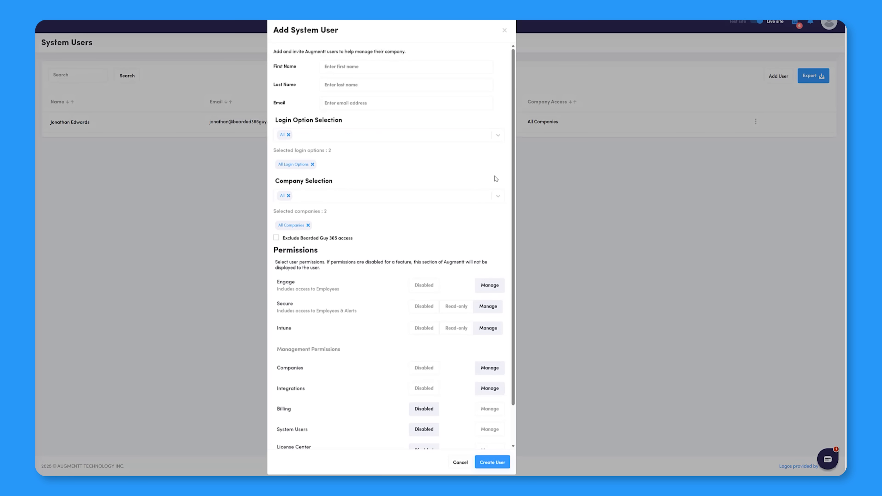
click(395, 66)
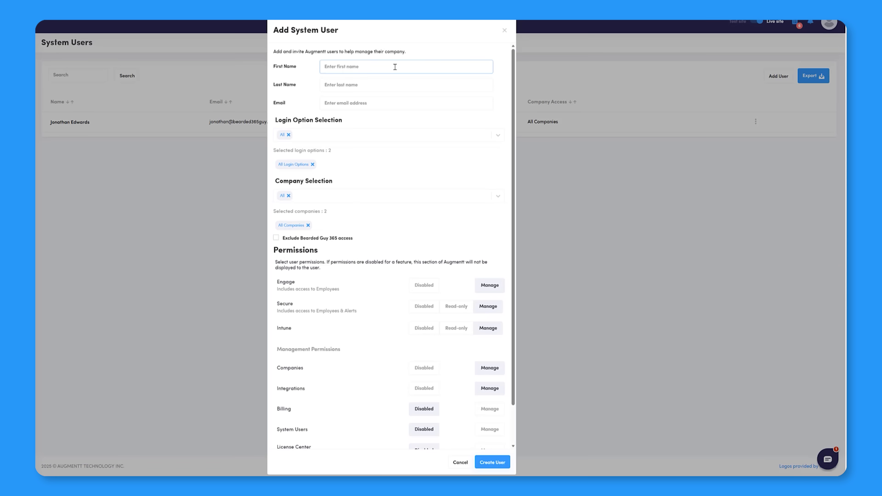
key(Tab)
text(Augmentt)
key(Tab)
text(alan)
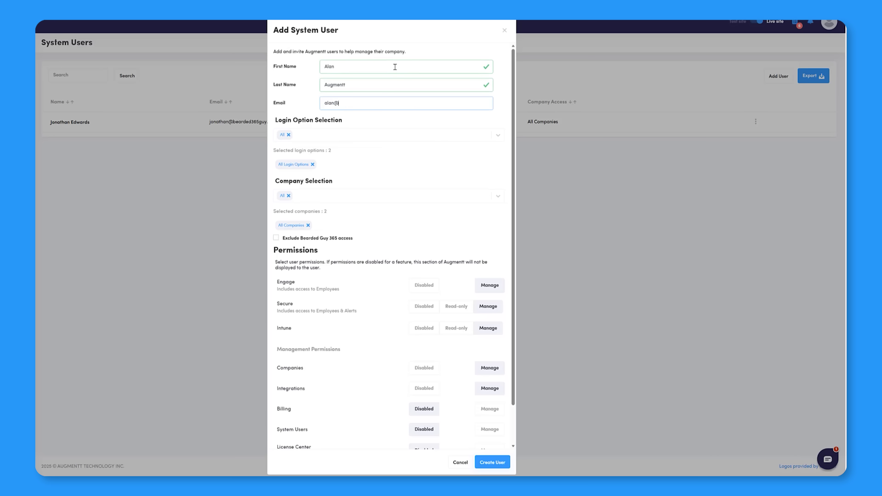
Step: Keep All login options selected for the new system user
click(382, 196)
click(410, 136)
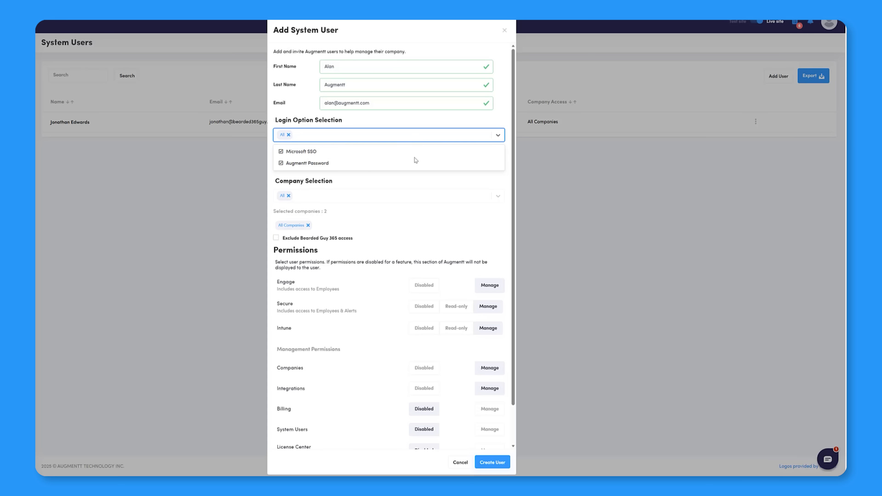
click(406, 283)
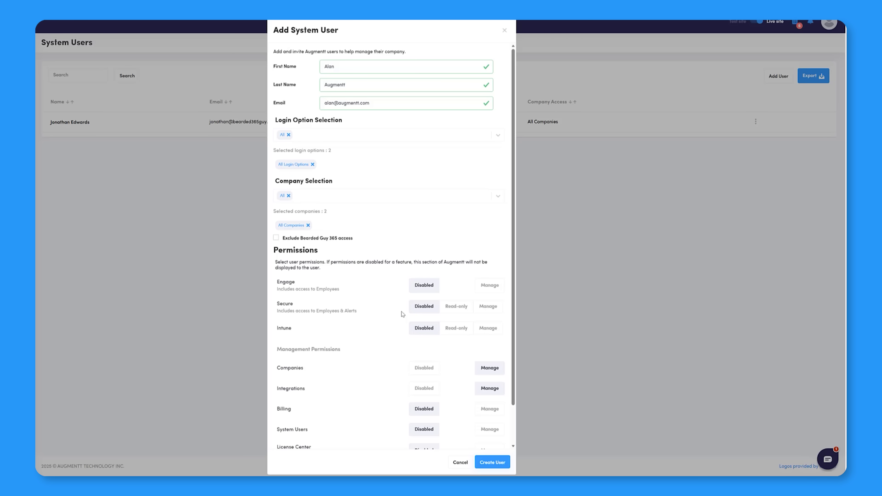
scroll(516, 278, down, 2)
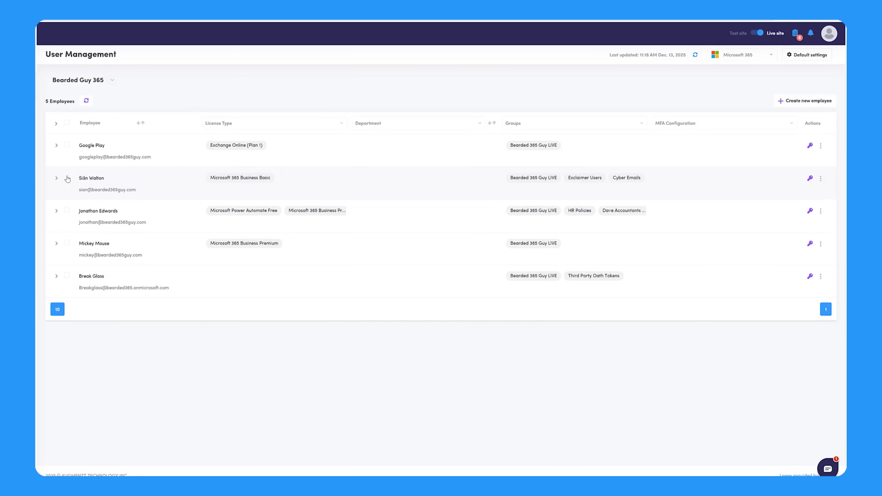
click(67, 178)
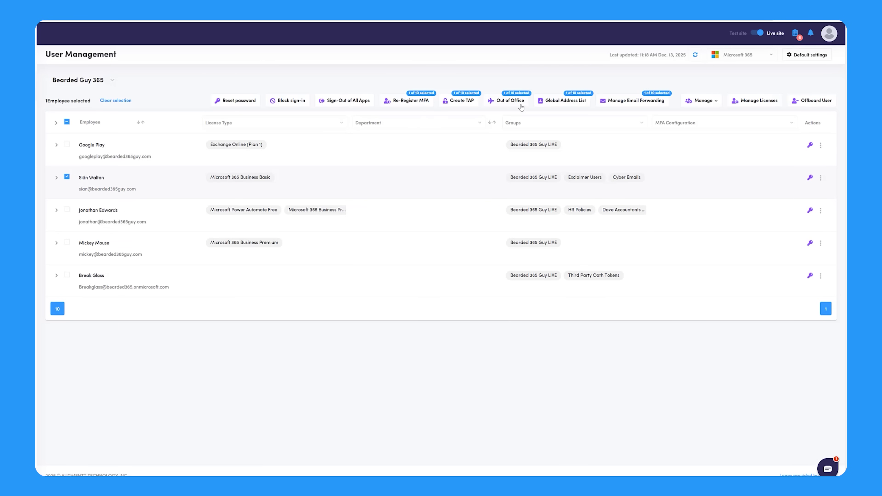
click(521, 107)
click(612, 105)
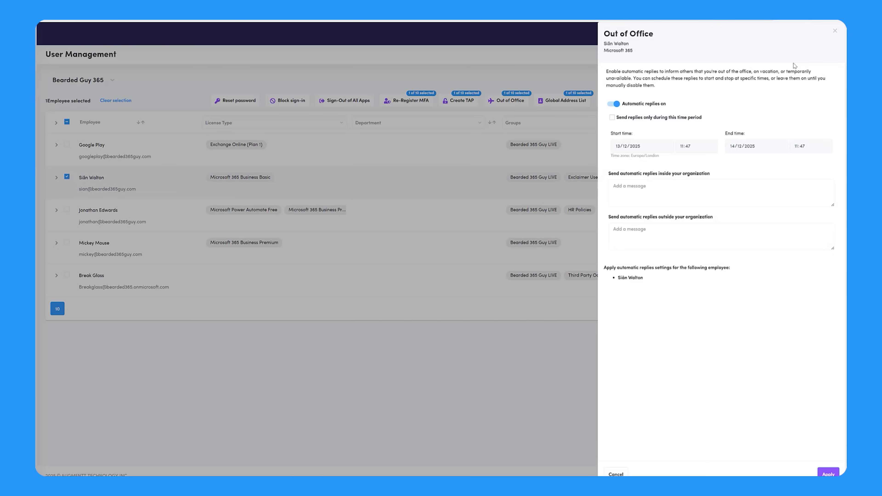
click(835, 32)
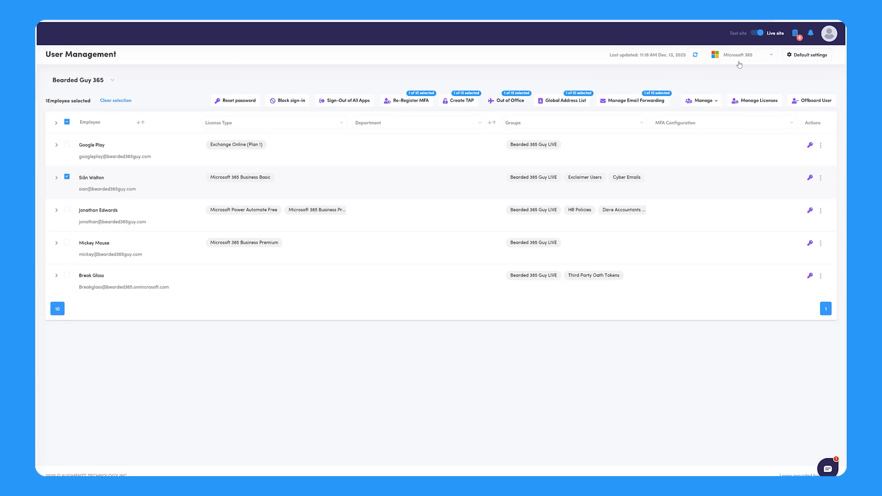
click(649, 103)
click(613, 76)
click(628, 111)
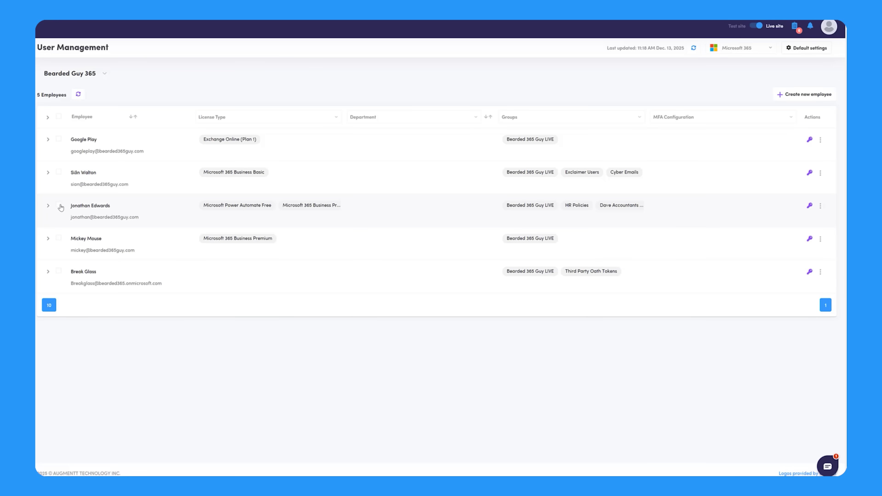
Step: Select an employee, issue them a one-hour Temporary Access Pass and show its details
click(59, 206)
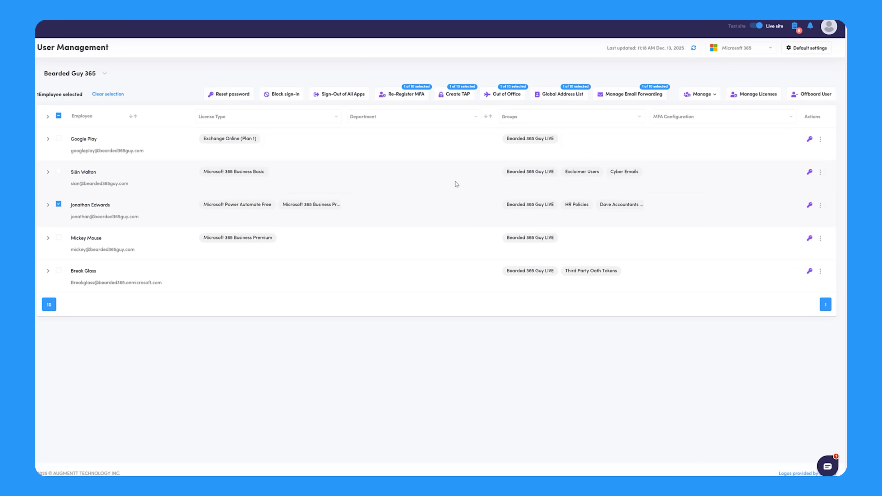
click(448, 98)
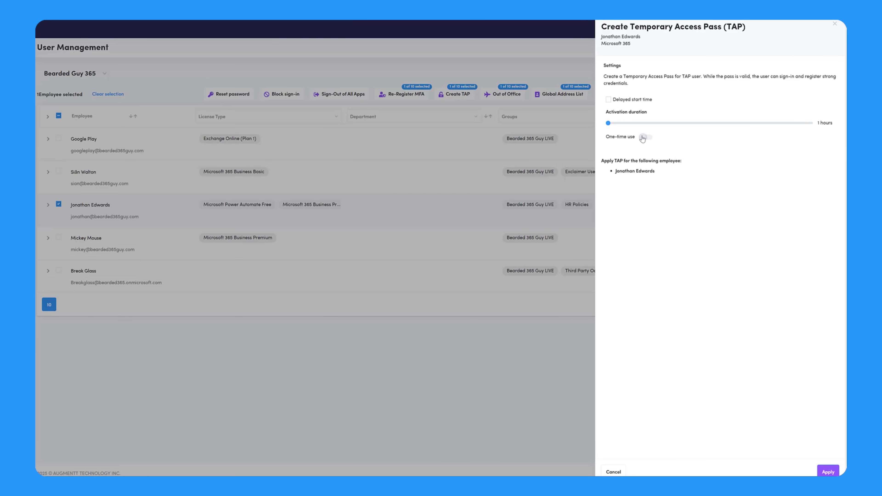
click(828, 472)
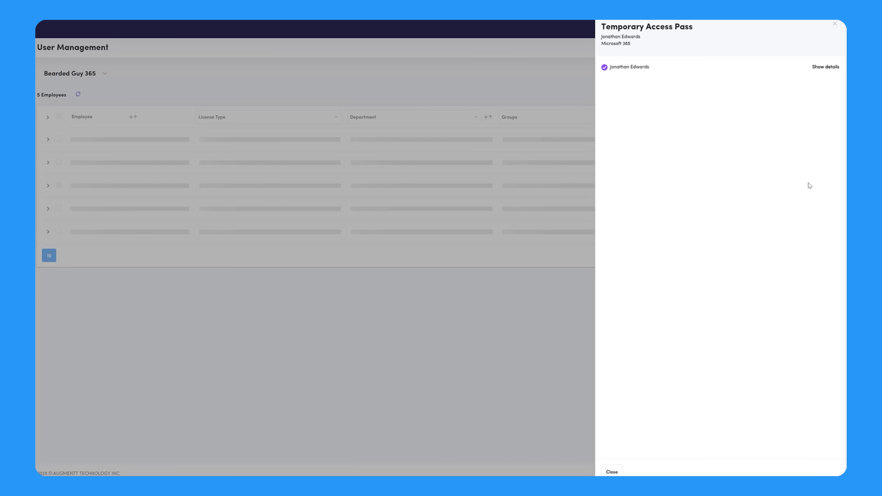
click(823, 67)
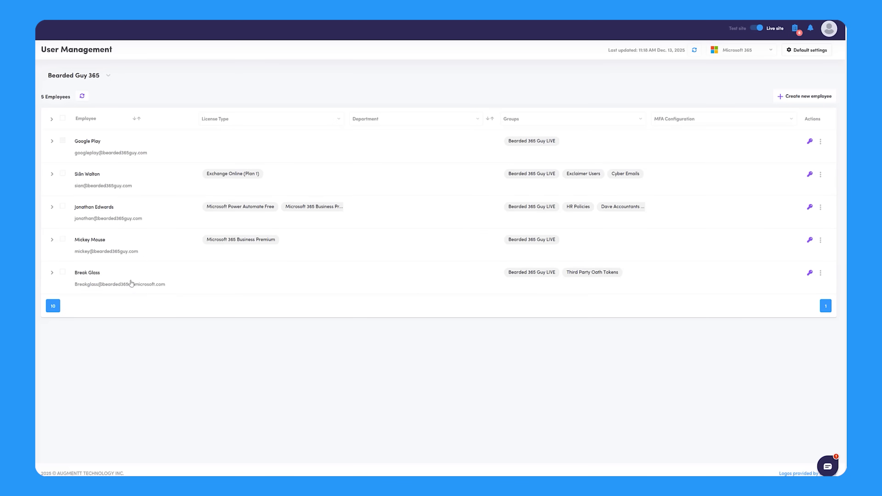
Step: Select an employee and save their licence assignment as Microsoft 365 Business Basic
click(63, 173)
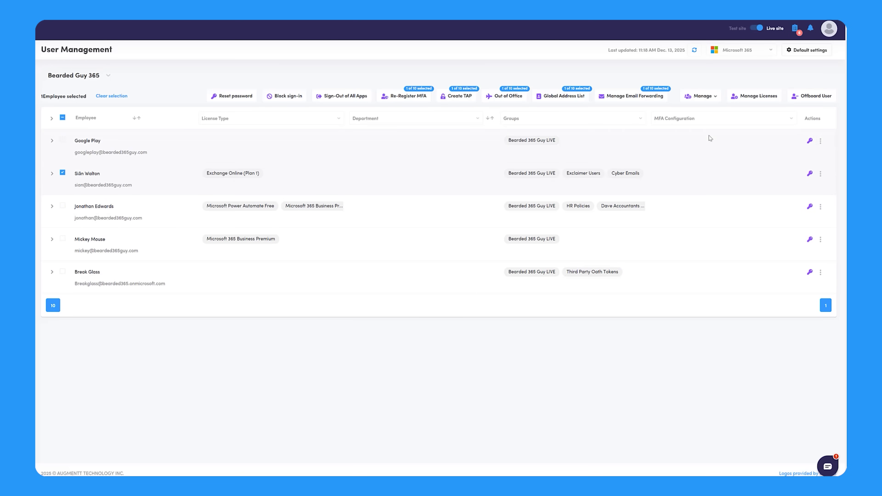
click(738, 102)
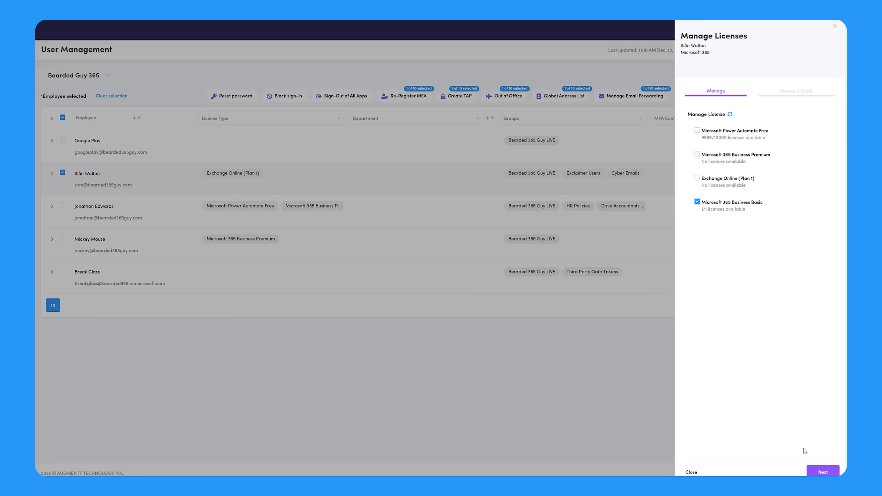
click(829, 472)
click(829, 473)
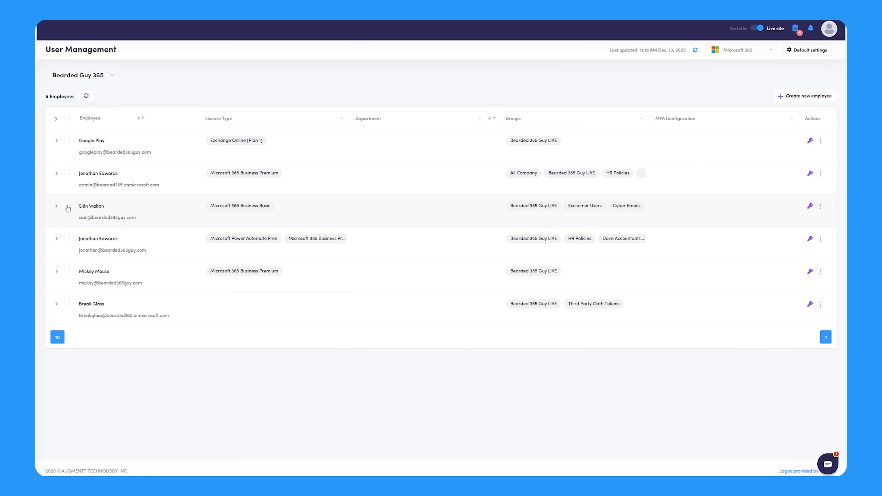
Step: Schedule the selected employee's offboarding for 27/12/2025 12:00 and advance to the review summary
click(161, 209)
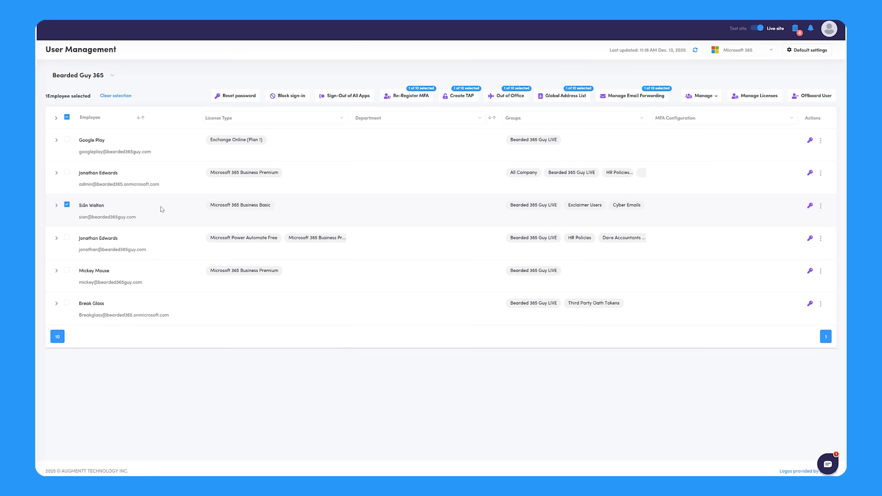
click(809, 99)
click(649, 78)
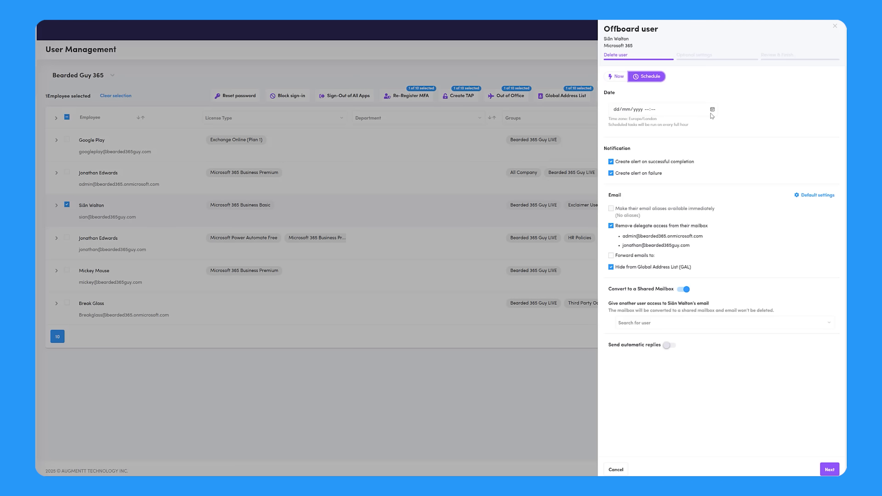
click(712, 110)
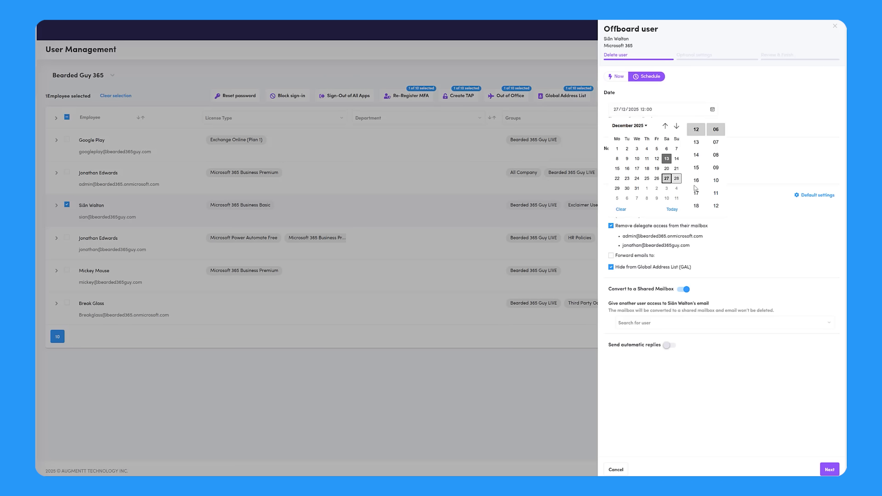
click(737, 207)
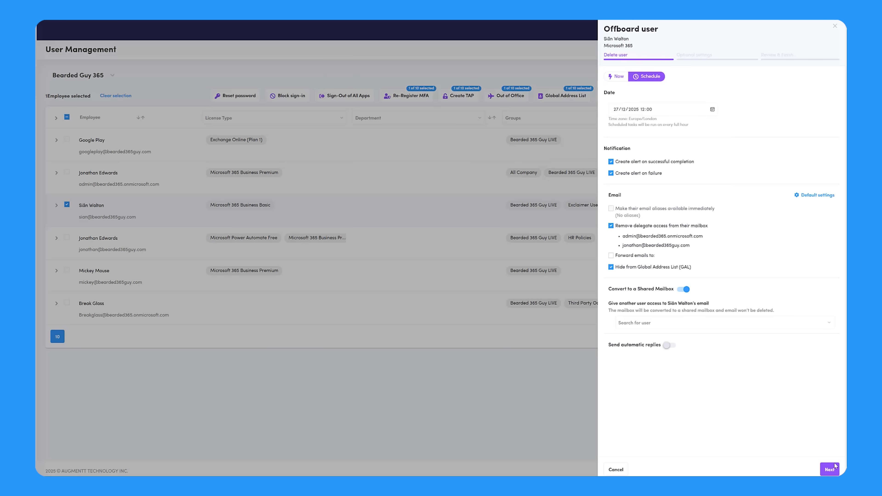
click(836, 470)
click(833, 470)
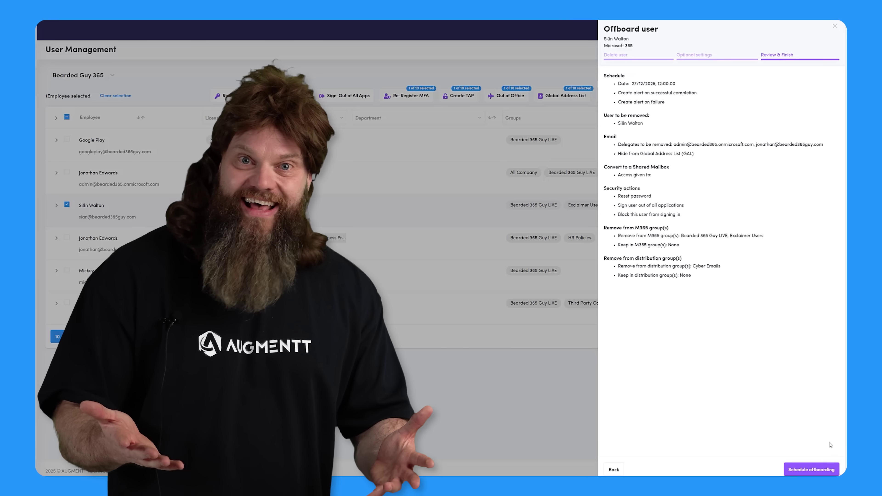